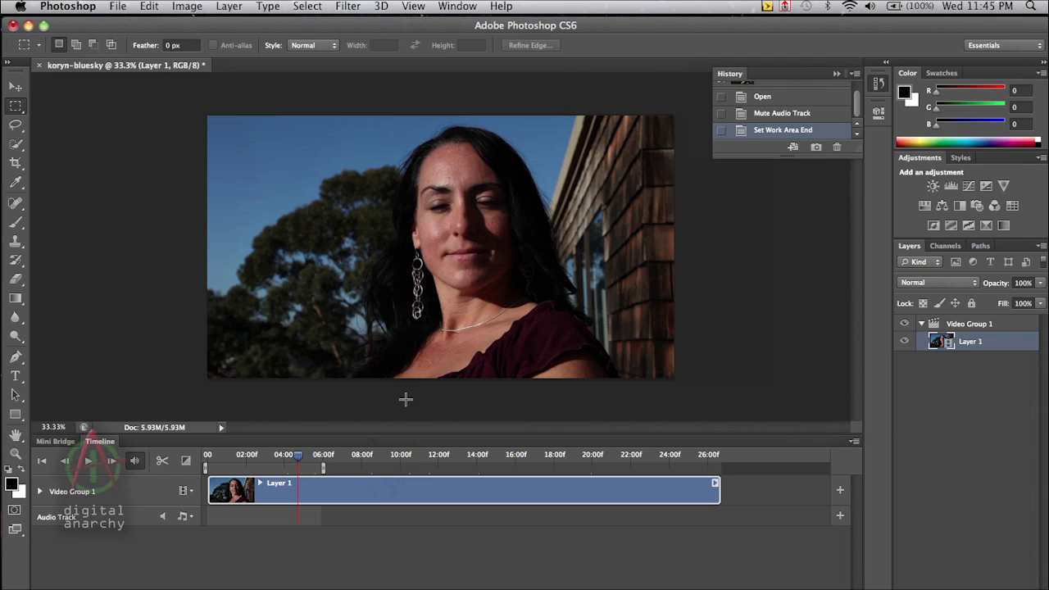
# Scrub the video to about 08:00f, checking Layer 1's context menu along the way
pyautogui.rightClick(968, 343)
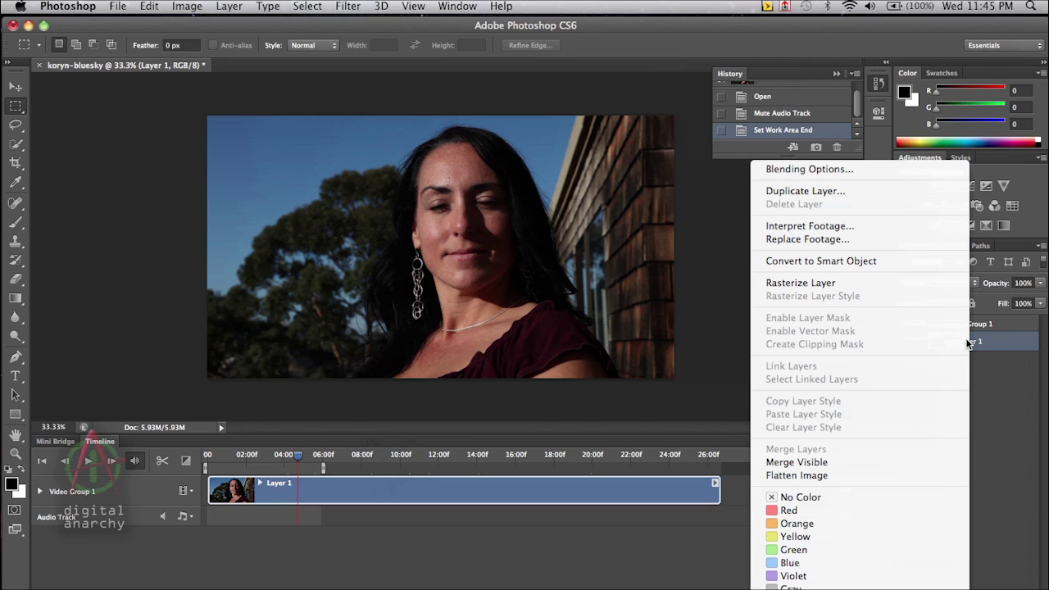
pyautogui.click(992, 347)
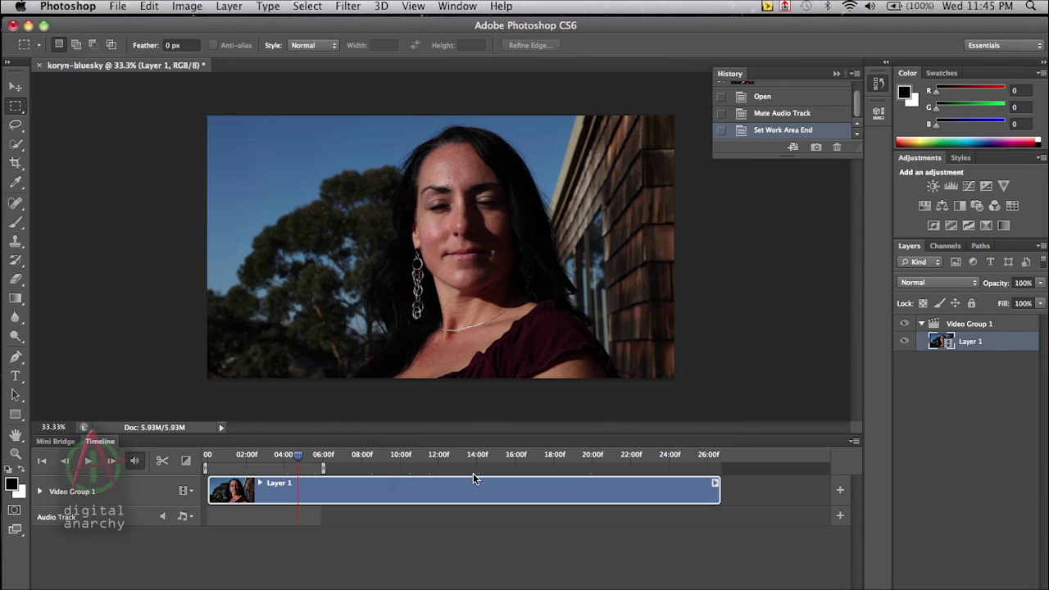
pyautogui.moveTo(298, 457); pyautogui.dragTo(386, 461)
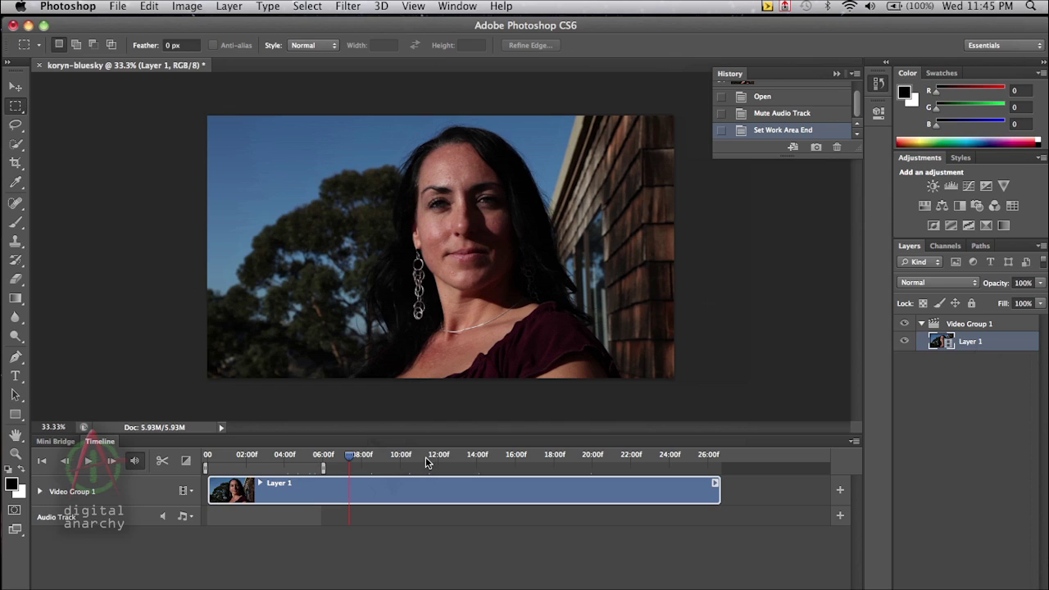
pyautogui.rightClick(1010, 344)
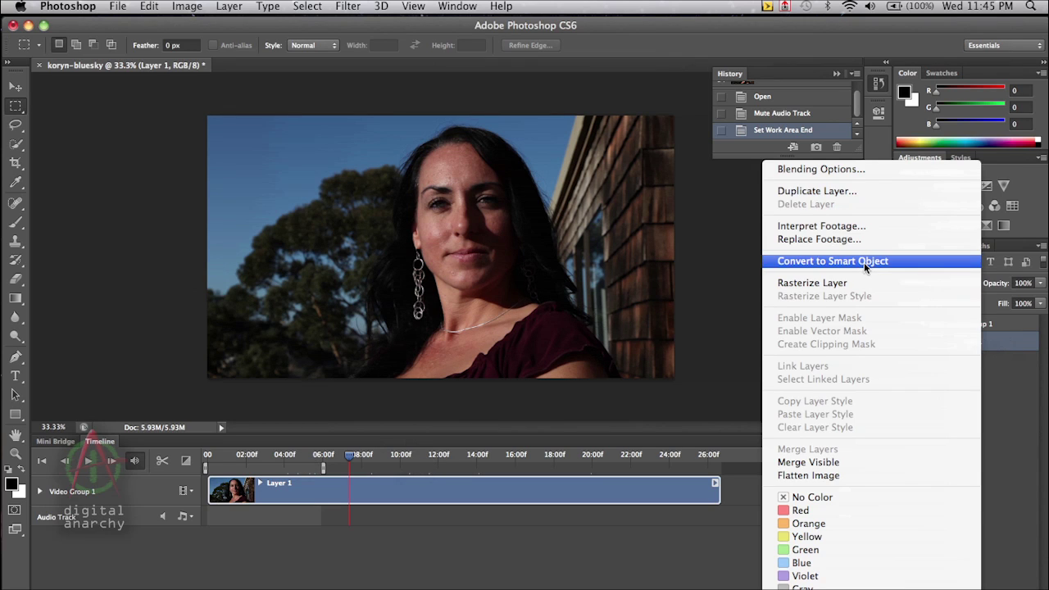
pyautogui.click(352, 8)
# Convert Layer 1 into a Smart Object for smart filters
pyautogui.click(351, 8)
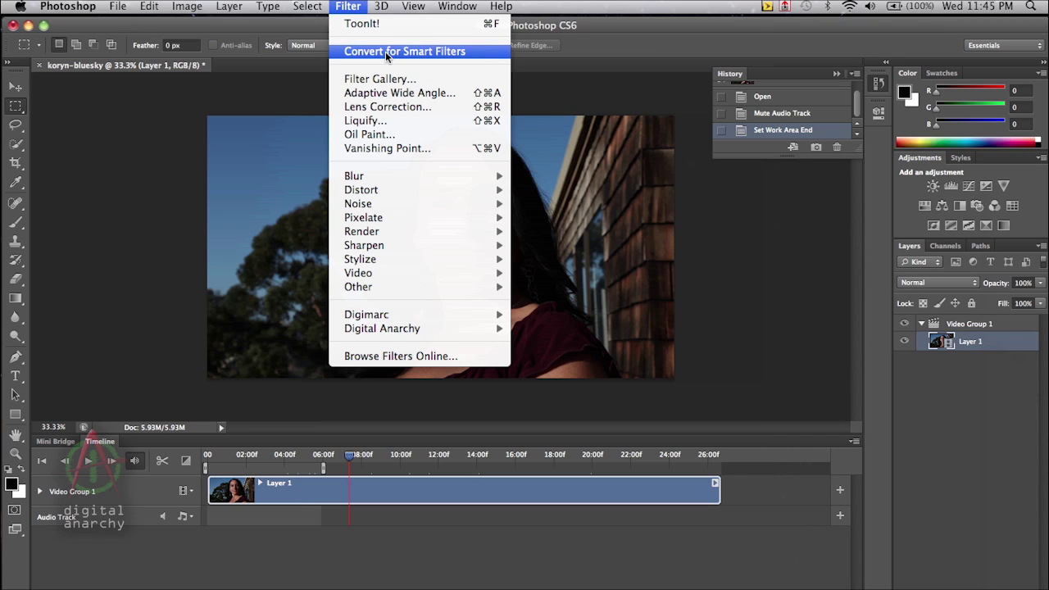
pyautogui.click(414, 51)
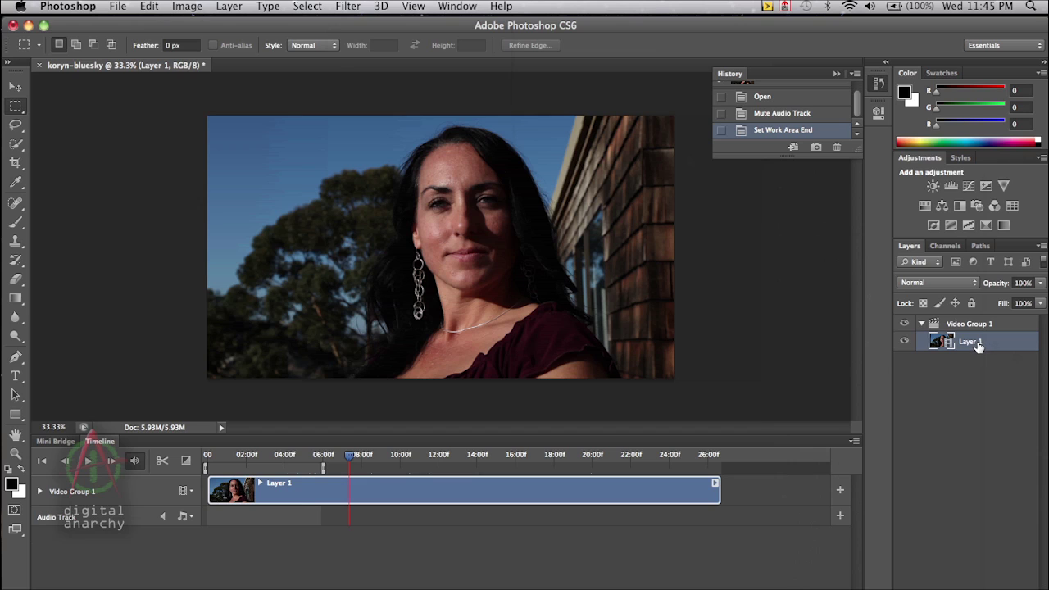
pyautogui.rightClick(969, 344)
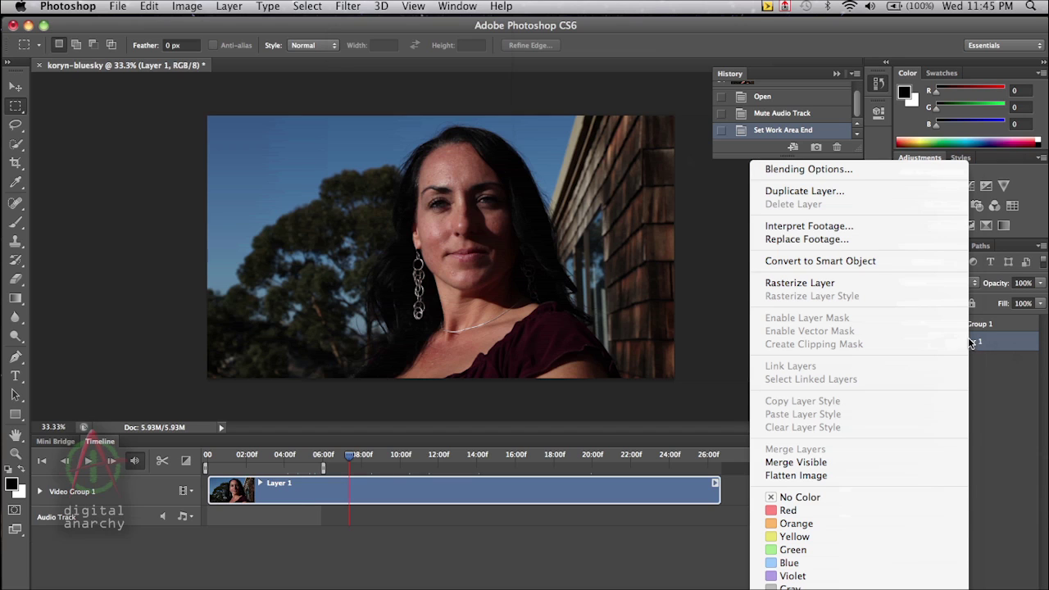
pyautogui.click(851, 262)
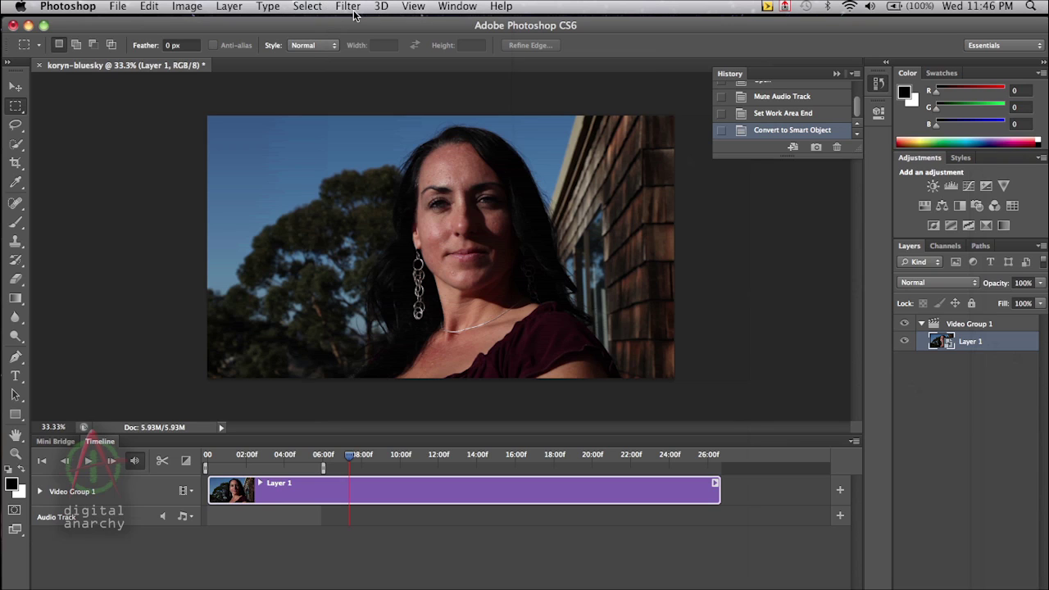
# Launch the ToonIt! plugin from Filter > Digital Anarchy
pyautogui.click(349, 11)
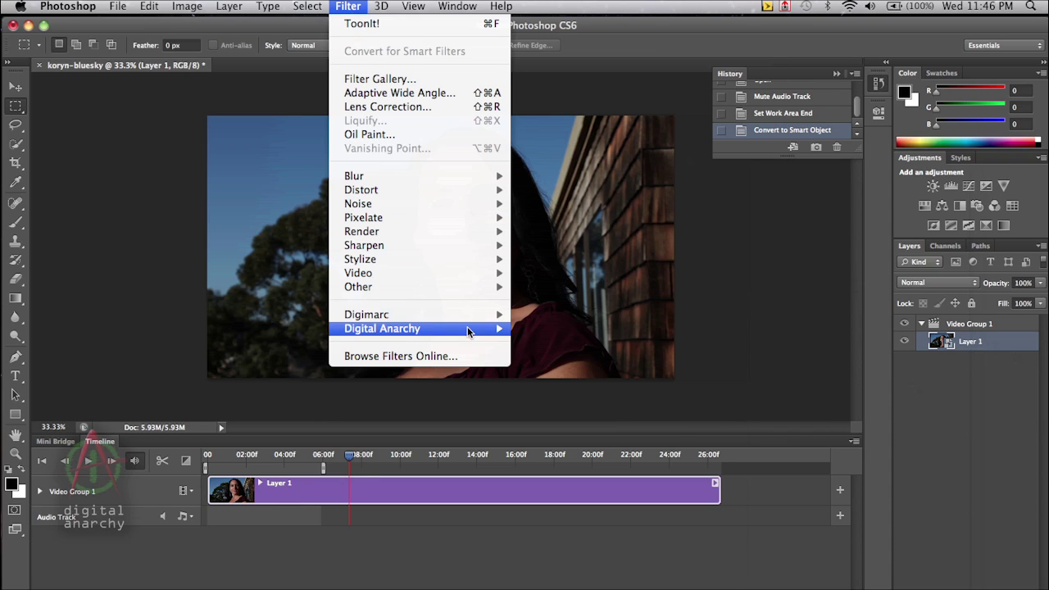
pyautogui.moveTo(467, 330)
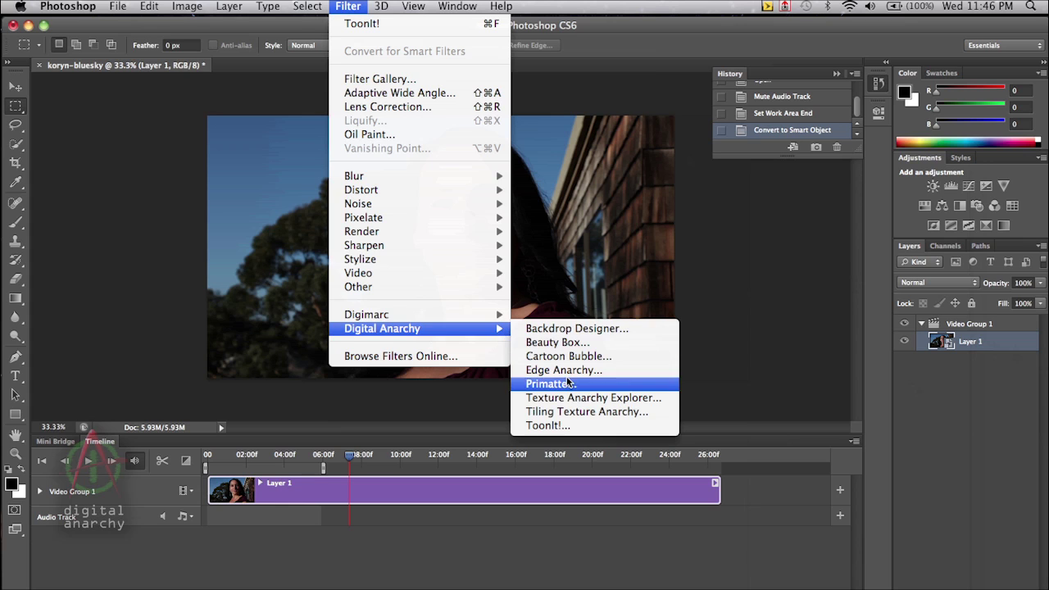
pyautogui.click(563, 425)
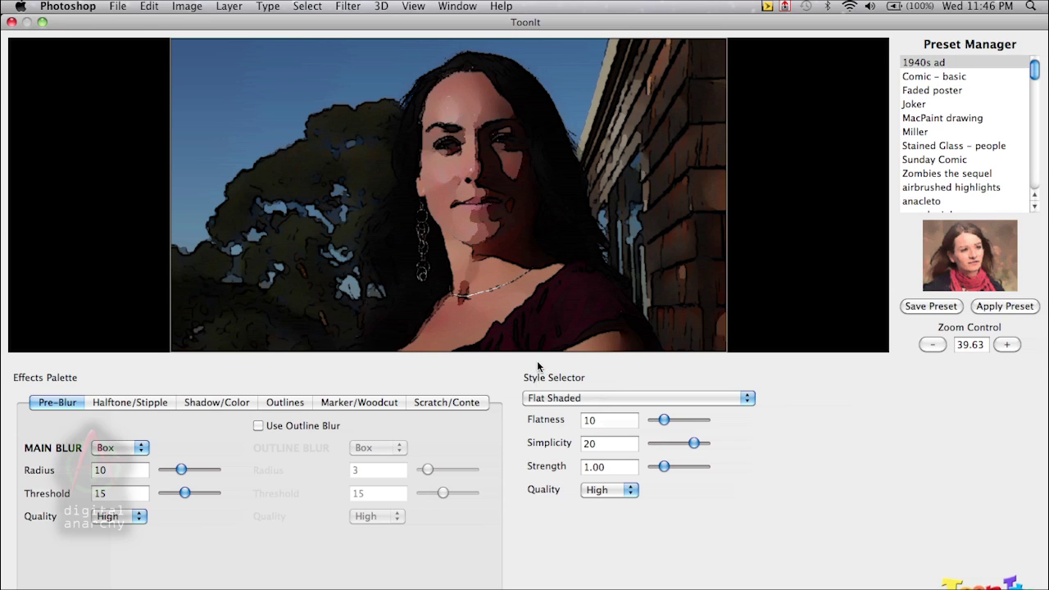
# Apply ToonIt's Comic – basic preset with outline Sensitivity 54 and Strength 55
pyautogui.click(286, 402)
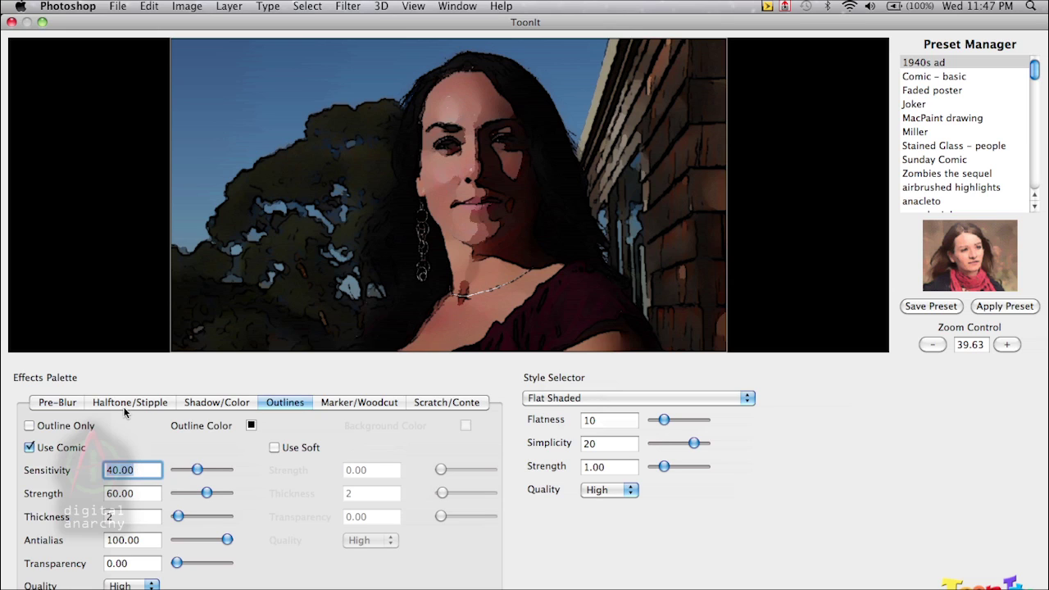
pyautogui.click(967, 77)
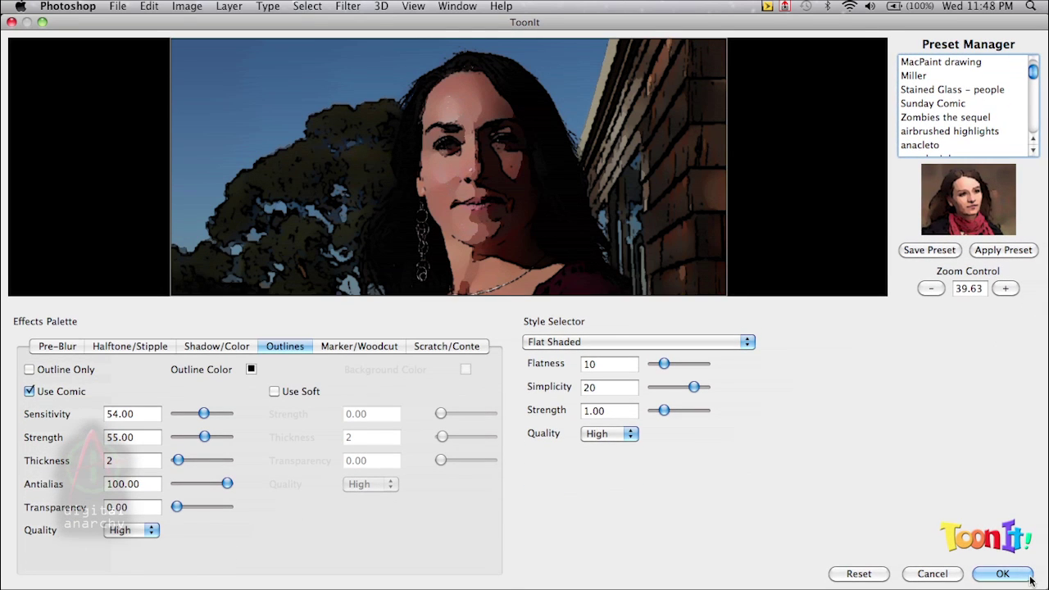
pyautogui.click(1003, 572)
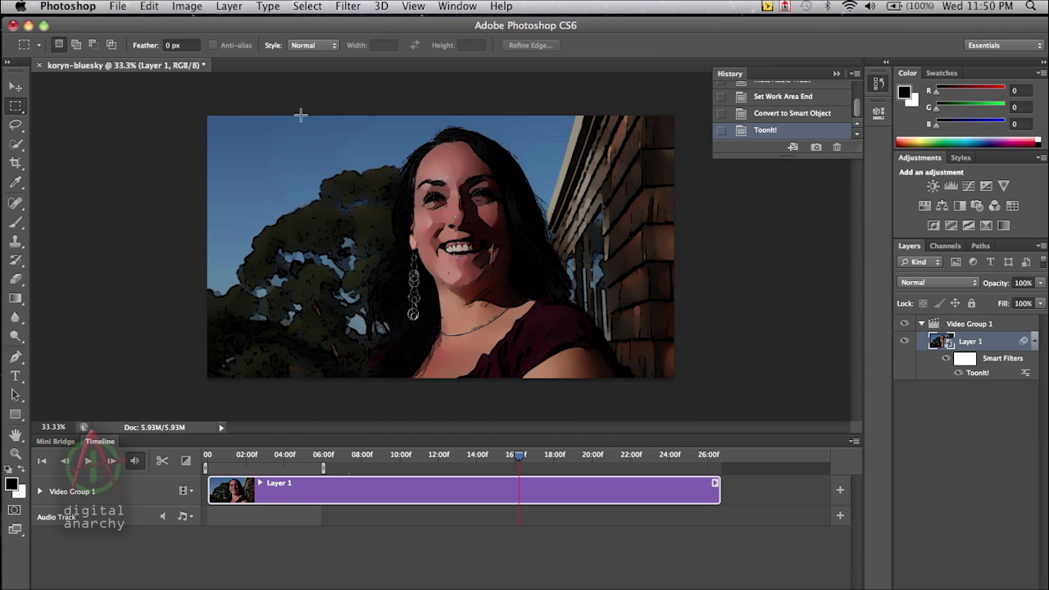
# Let ToonIt! finish processing so it appears under Layer 1's Smart Filters
pyautogui.click(118, 7)
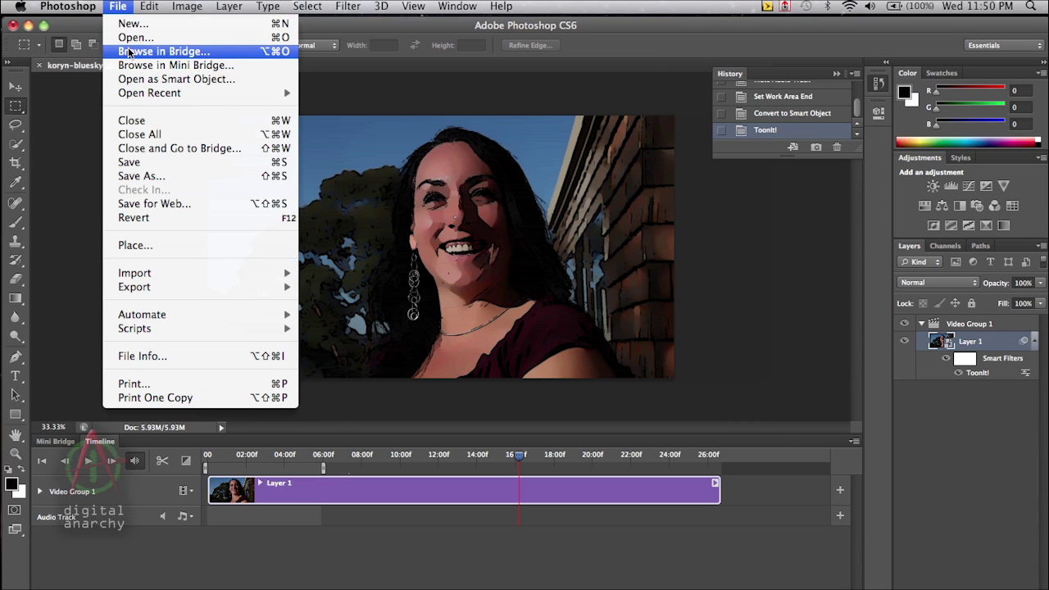
# Open PScs6-toonit.mov from the testing folder and play it on the Timeline
pyautogui.click(133, 37)
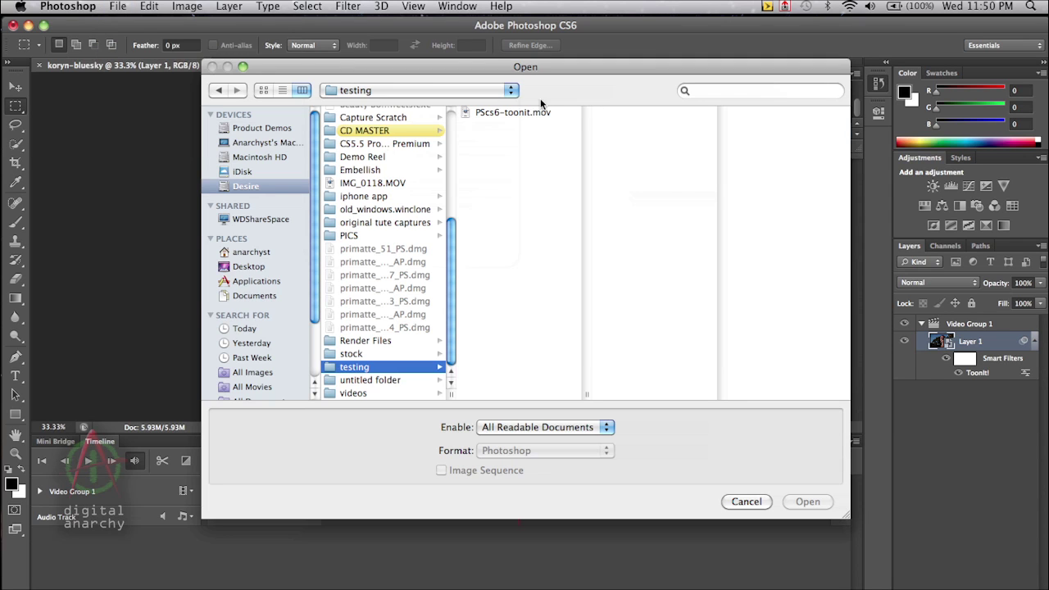
pyautogui.doubleClick(516, 112)
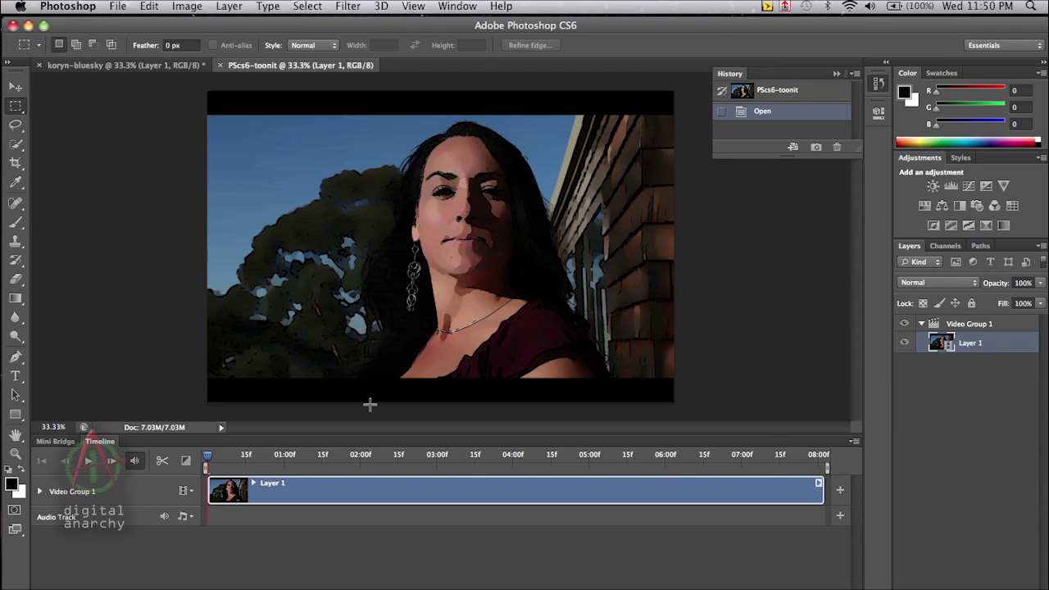
pyautogui.click(91, 463)
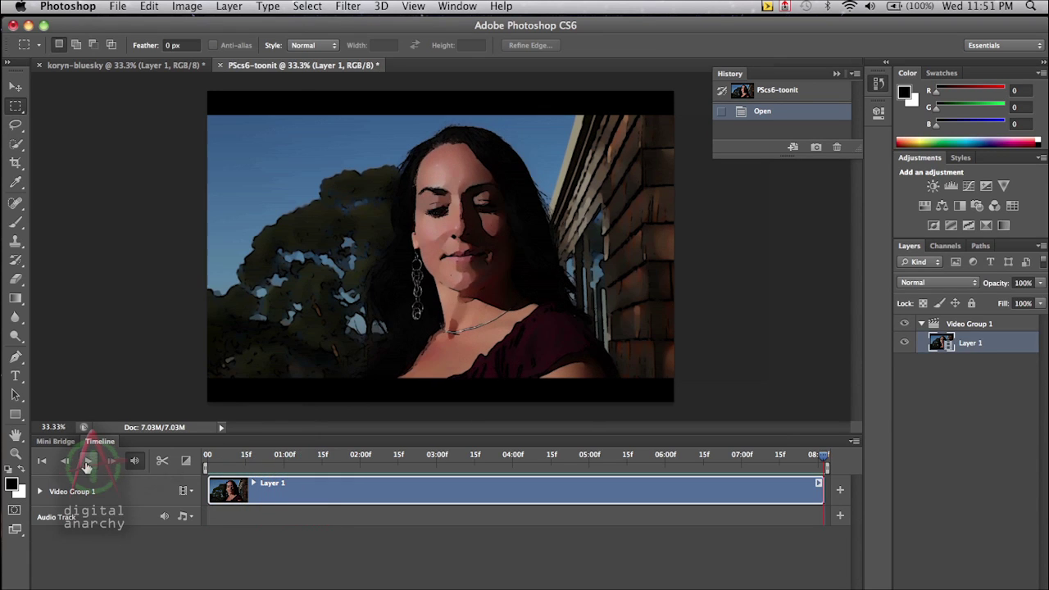
pyautogui.click(87, 463)
# In koryn-bluesky, review Render Video settings (QuickTime, 1920×1080, 30 fps), then cancel
pyautogui.click(154, 65)
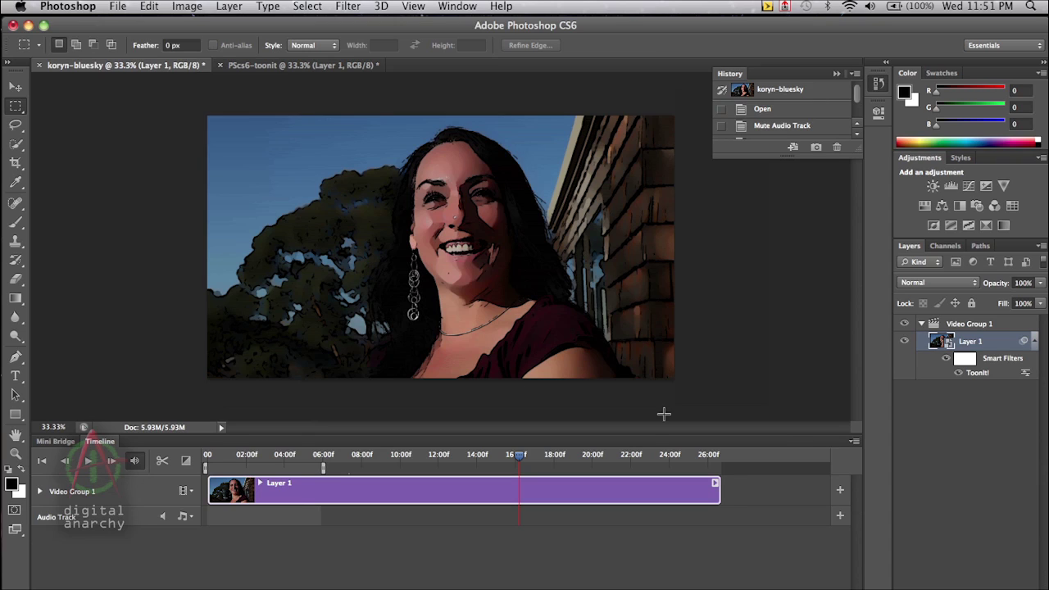
pyautogui.click(854, 442)
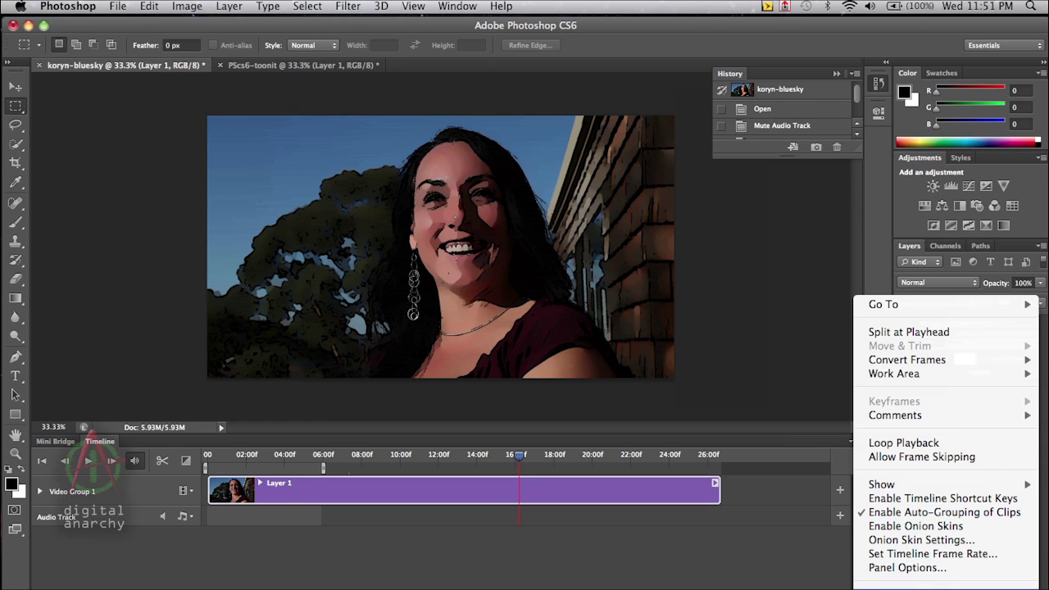
pyautogui.click(902, 583)
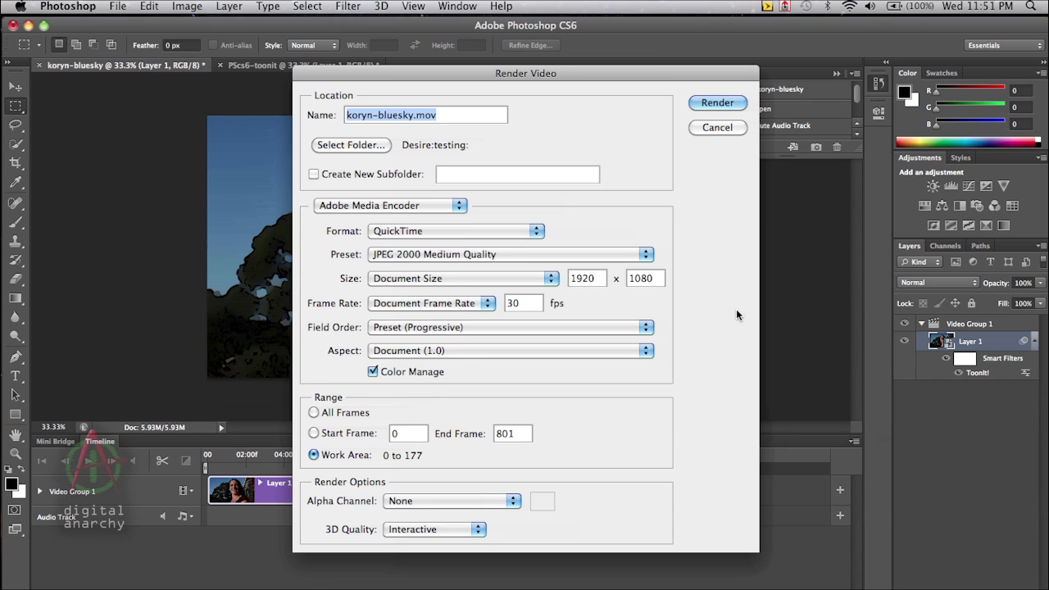
pyautogui.moveTo(509, 73); pyautogui.dragTo(493, 66)
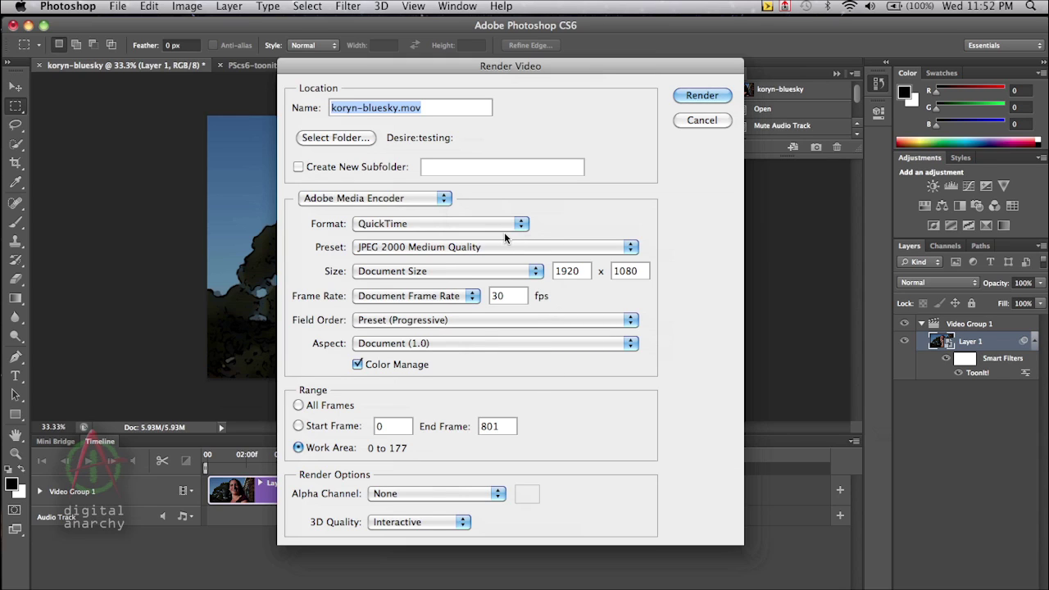
pyautogui.click(701, 122)
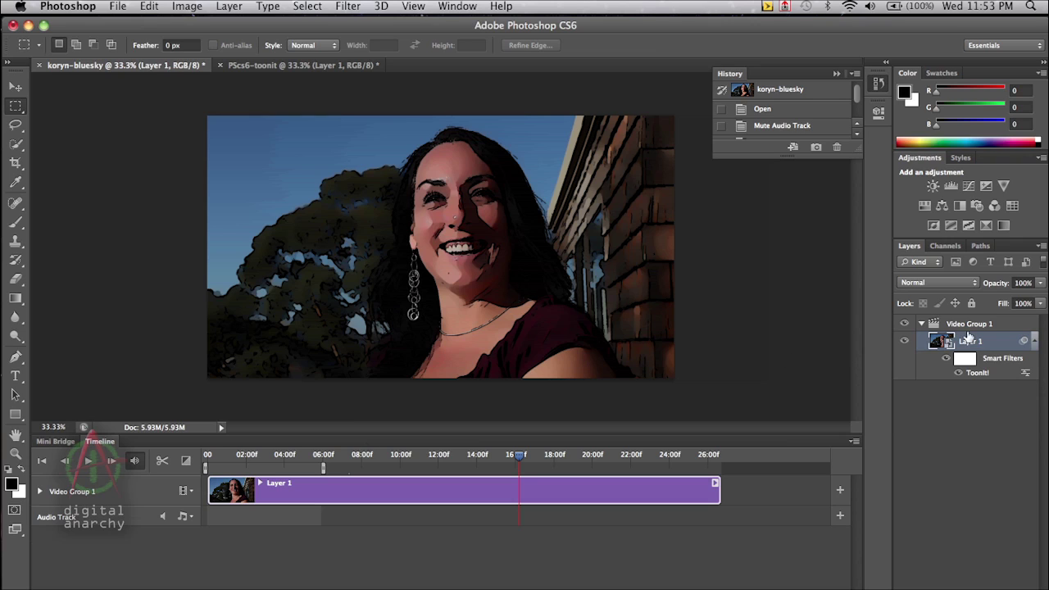
pyautogui.rightClick(966, 345)
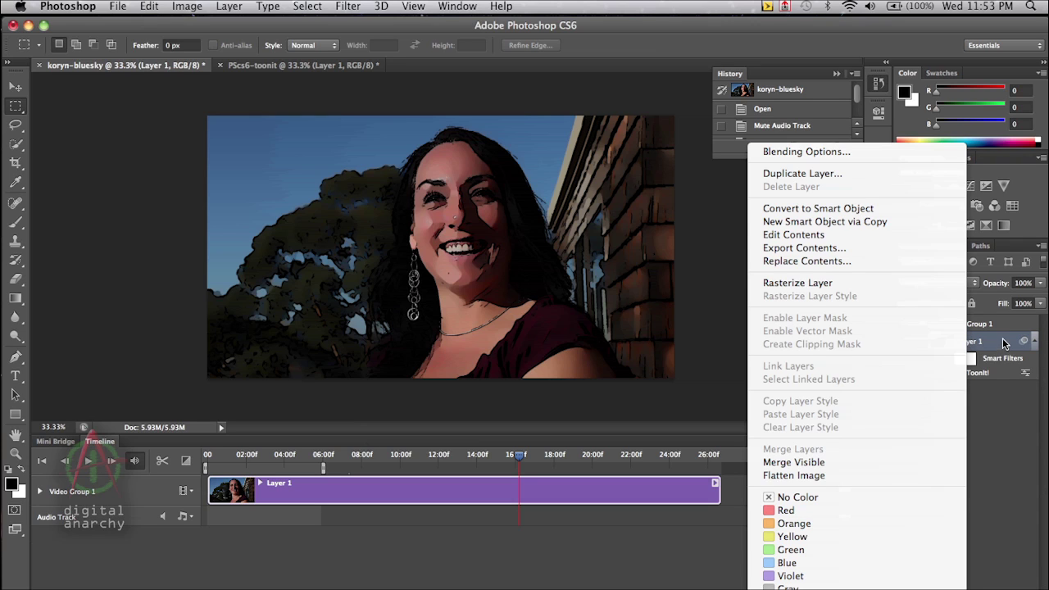
pyautogui.click(354, 9)
pyautogui.click(352, 8)
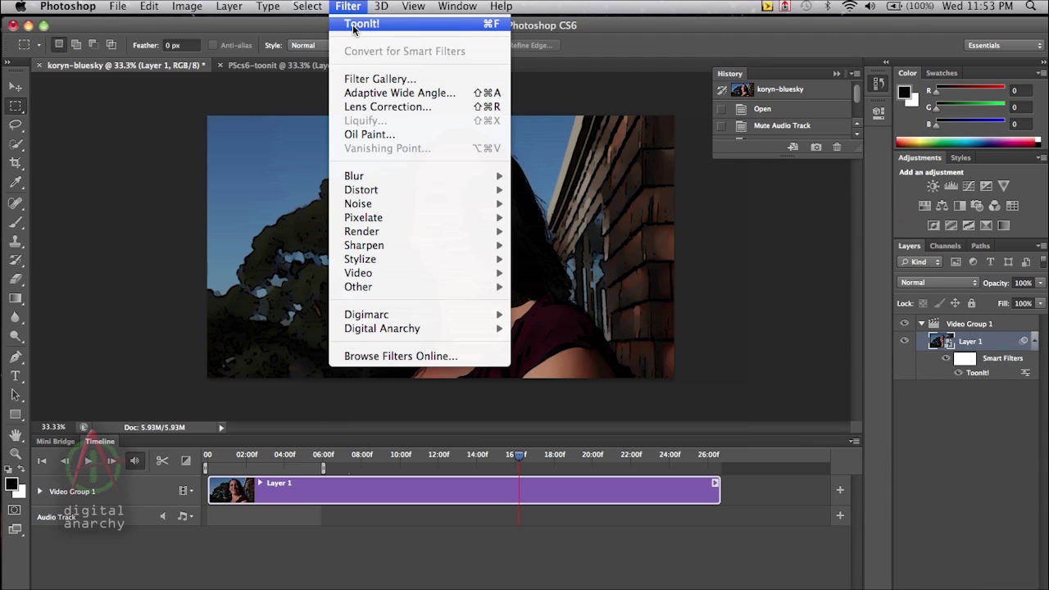
pyautogui.click(348, 8)
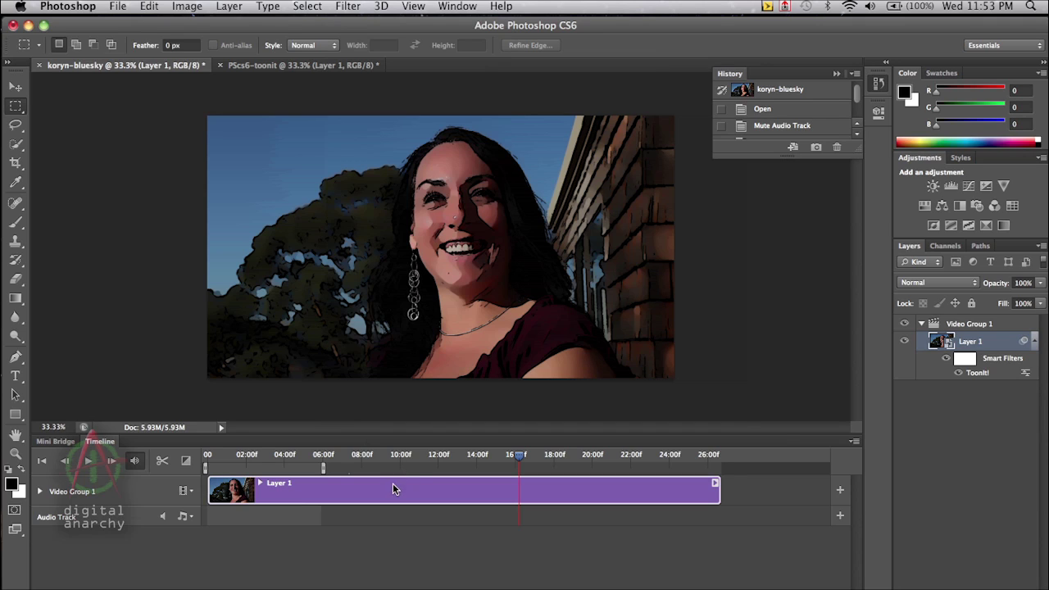
pyautogui.click(852, 443)
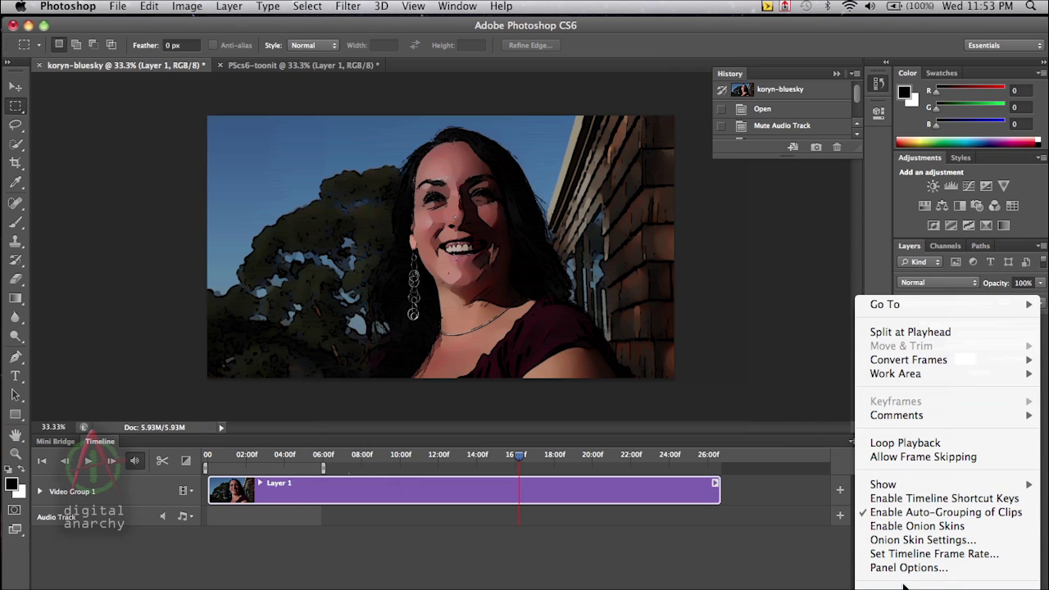
pyautogui.click(696, 444)
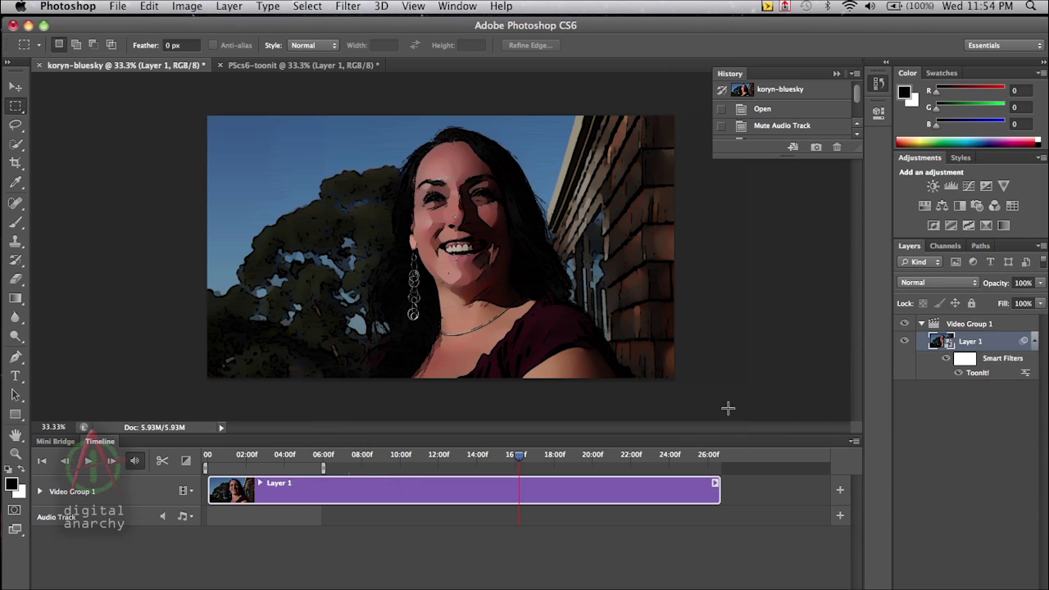